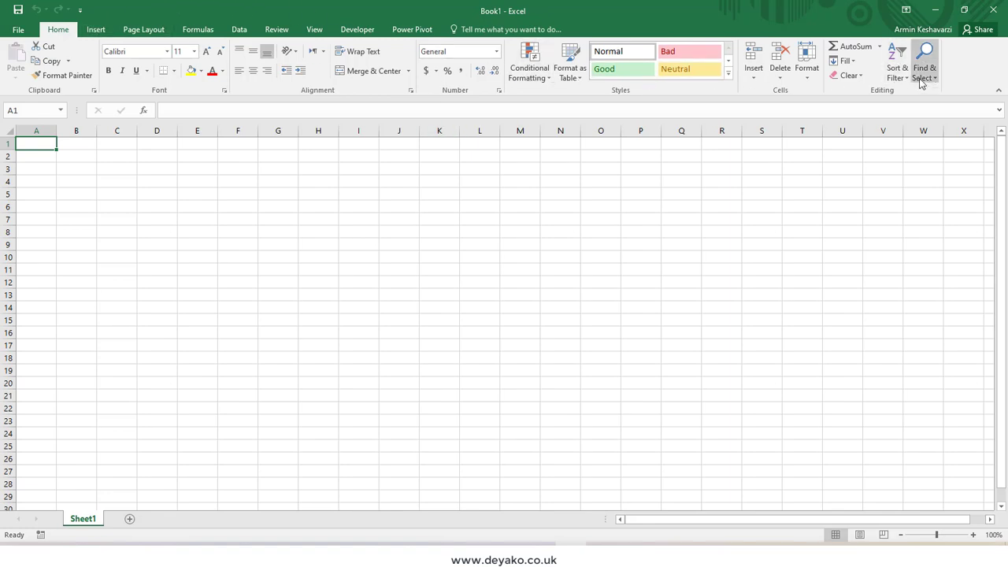
Switch to the Data tab to reveal the Solver and Data Analysis add-in tools.
scroll(100, 40, "down", 1)
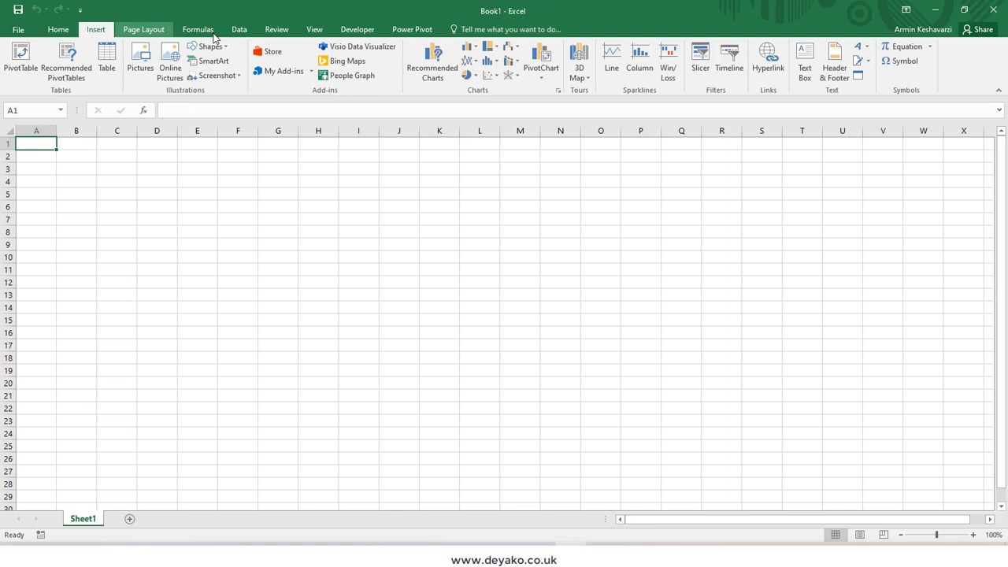
scroll(347, 35, "down", 1)
scroll(748, 55, "up", 2)
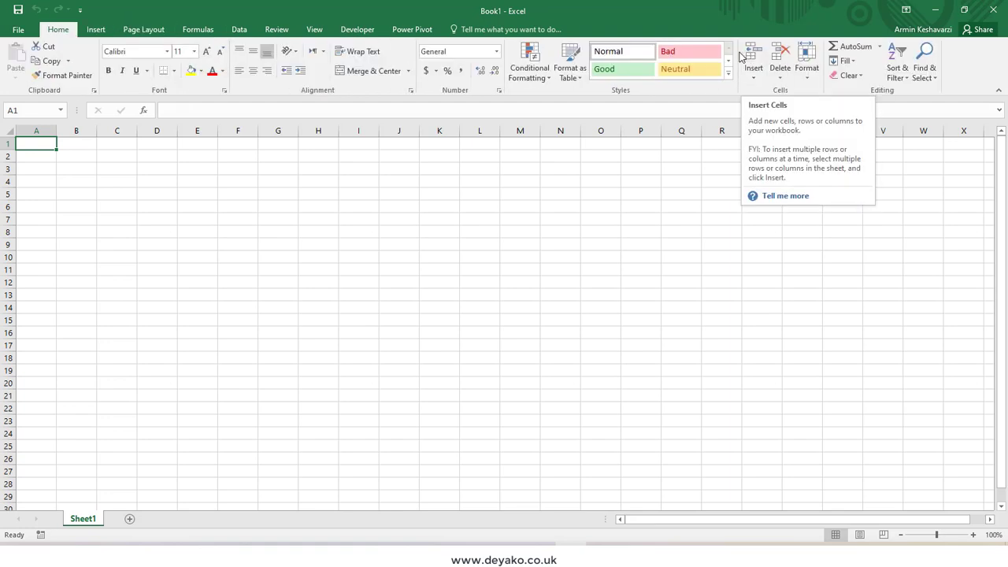
left_click(239, 29)
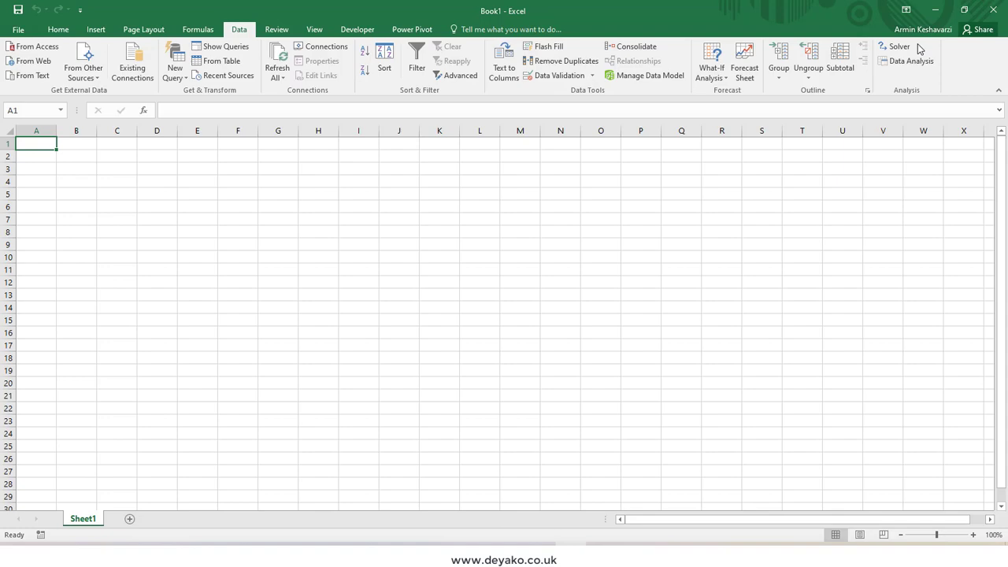
left_click(19, 32)
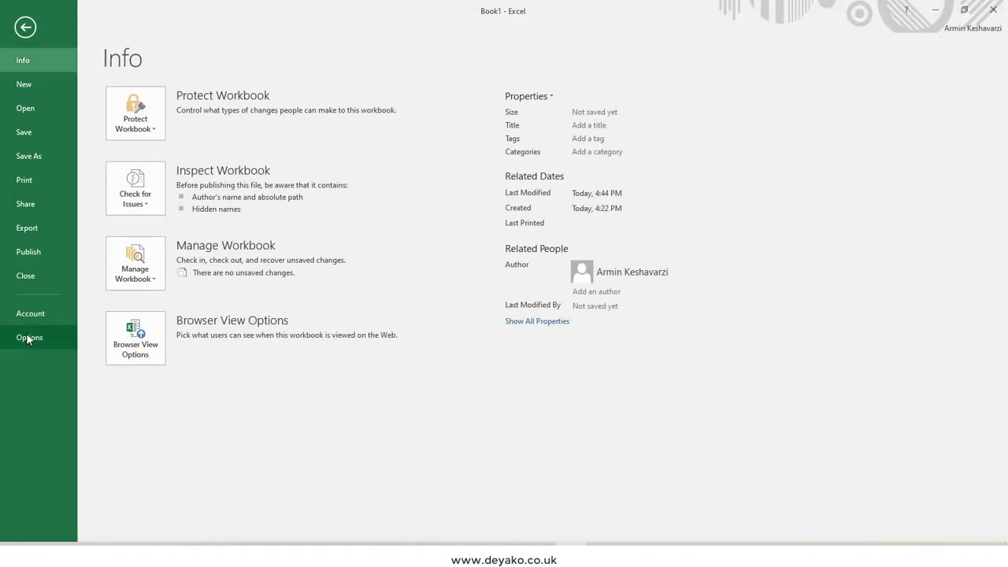
left_click(28, 338)
left_click(270, 227)
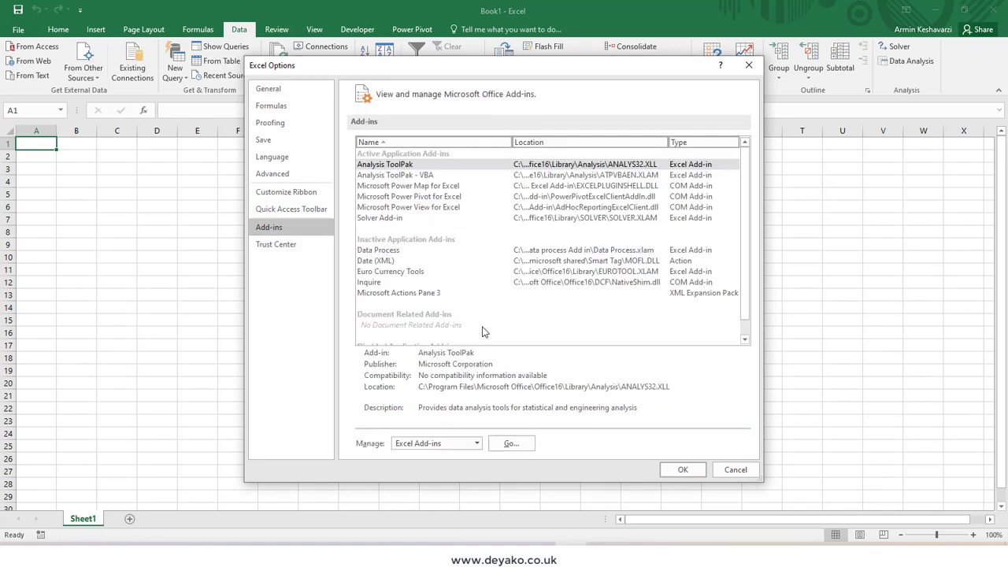
left_click(513, 445)
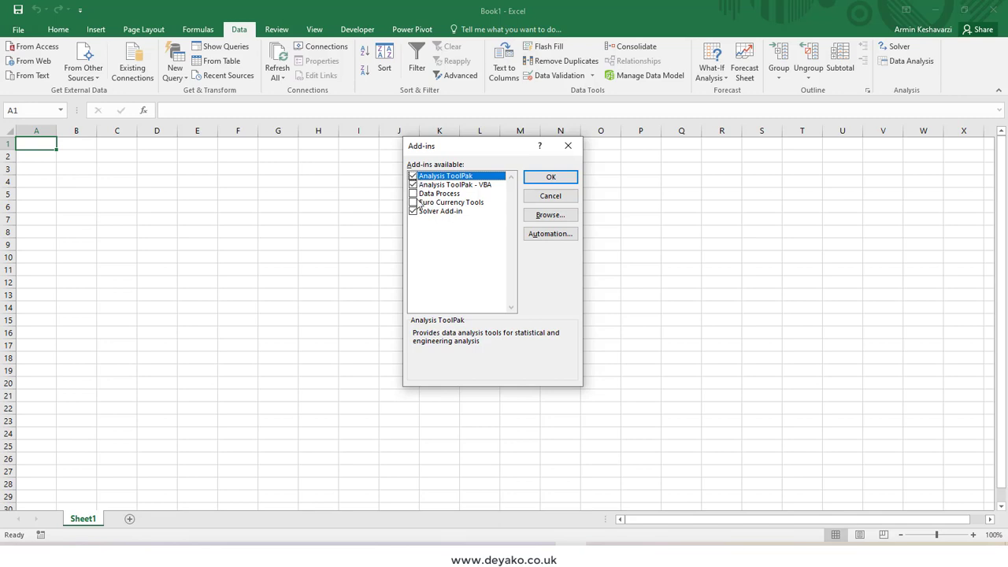
left_click(568, 145)
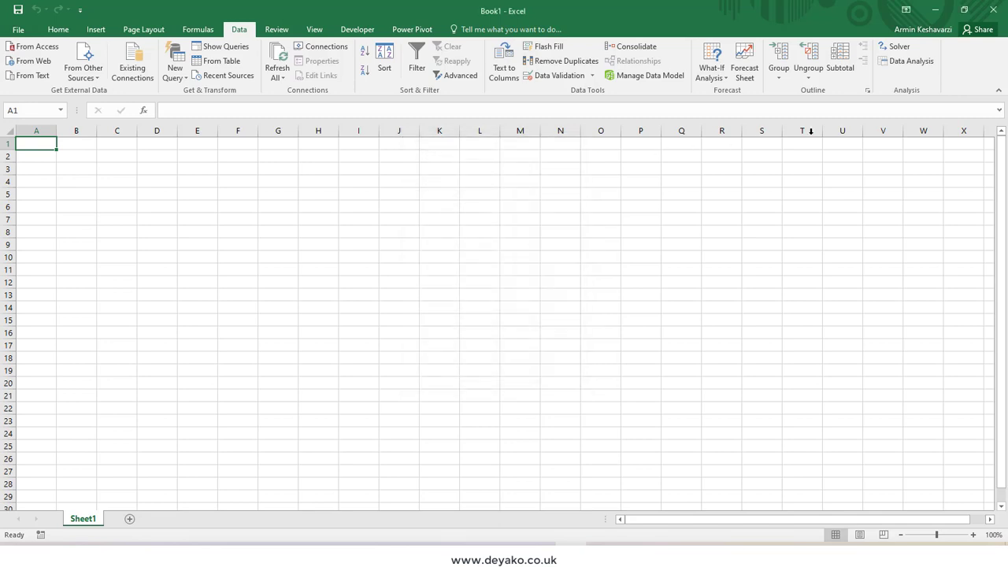
Open and close the Data Analysis and Solver Parameters dialogs unchanged, then go to File's Info page.
left_click(910, 71)
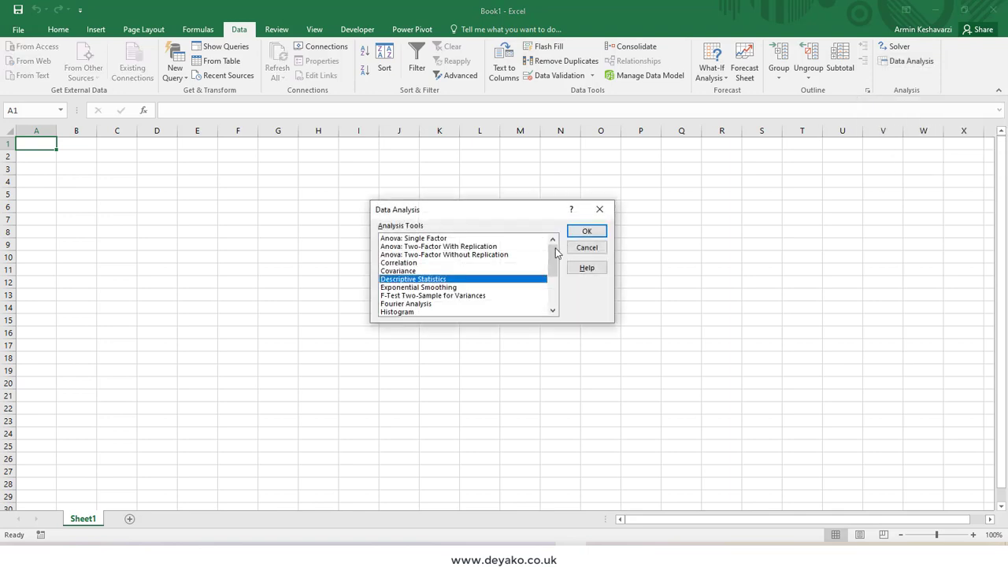
mouse_move(554, 260)
left_mouse_down()
mouse_move(554, 304)
mouse_move(558, 251)
left_mouse_up()
left_click(600, 208)
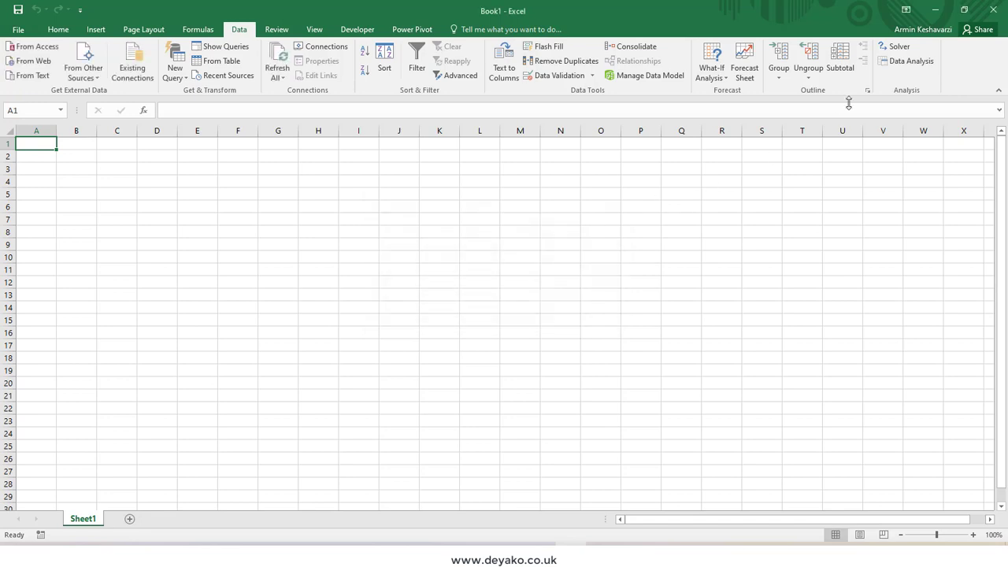
left_click(900, 49)
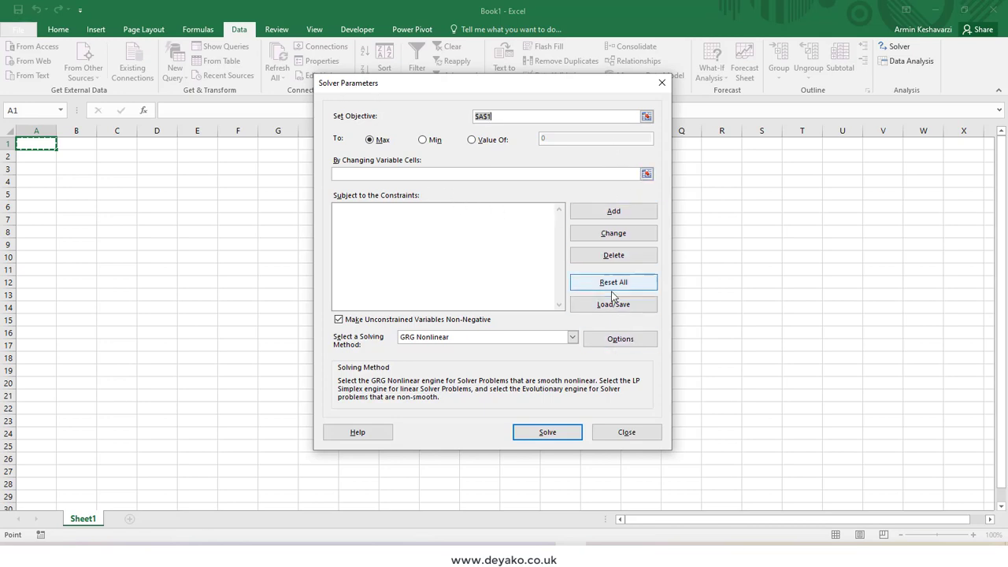
left_click(627, 432)
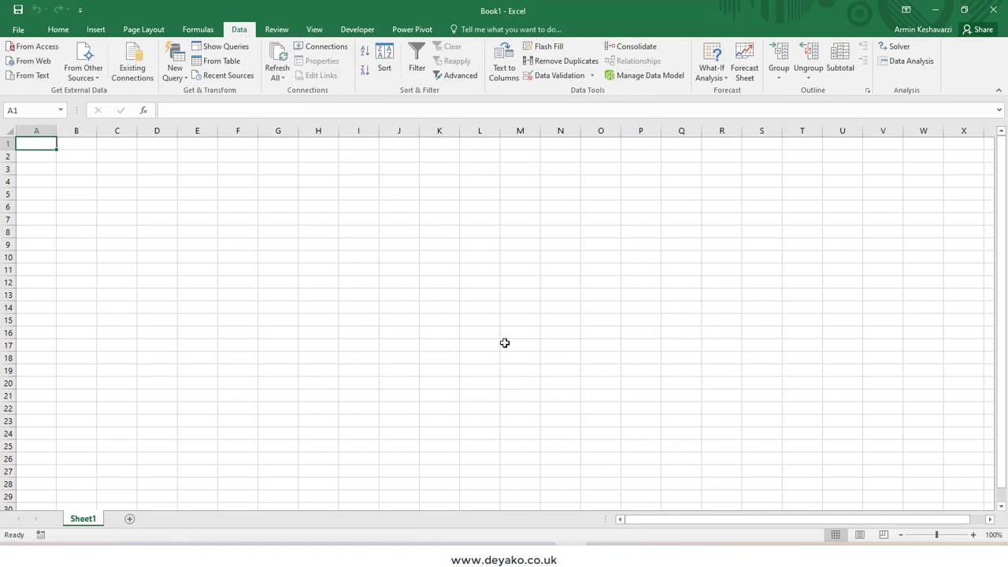
left_click(18, 30)
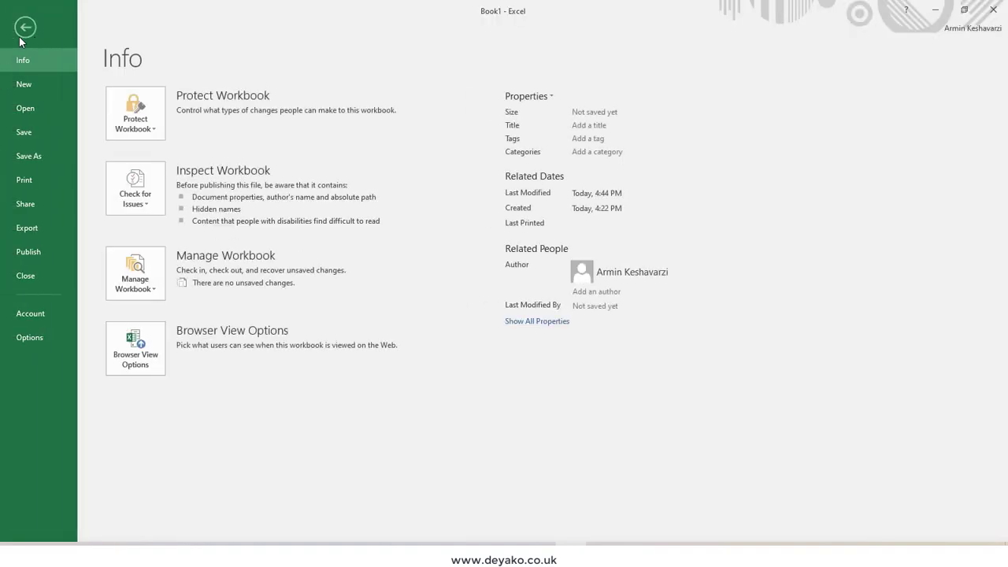
Return to the sheet, then open the Add-ins list via File > Options and cancel it unchanged.
left_click(24, 29)
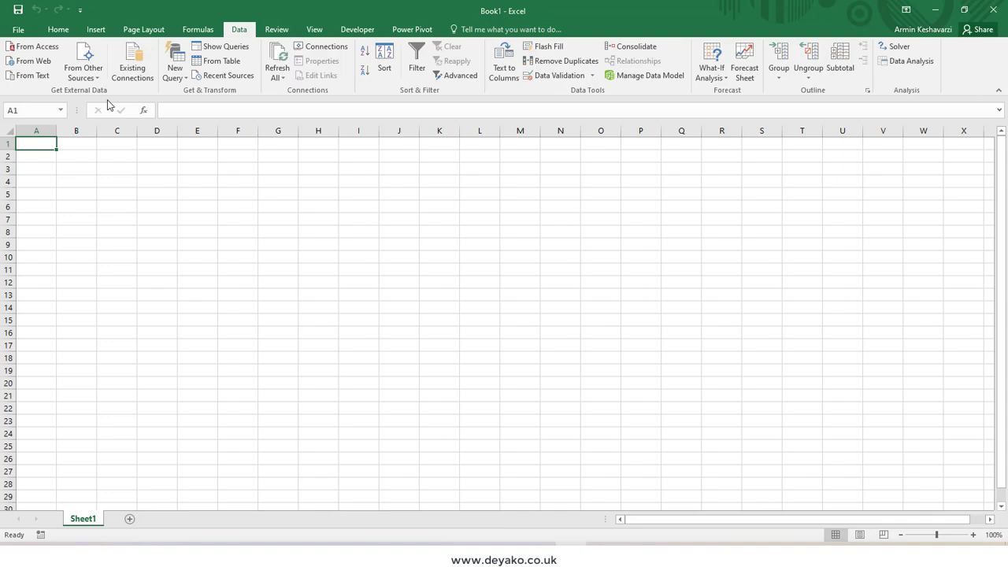
left_click(18, 30)
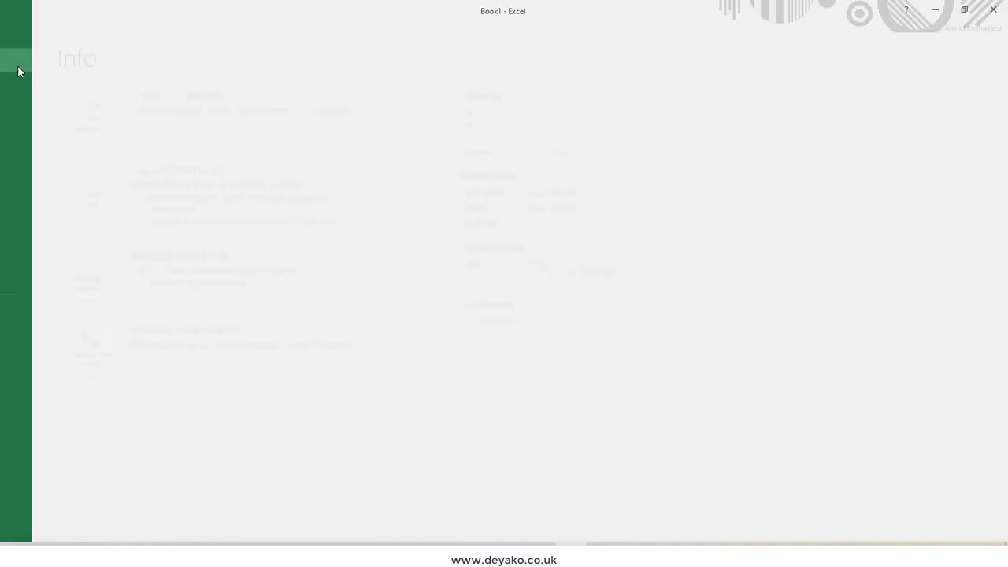
left_click(33, 340)
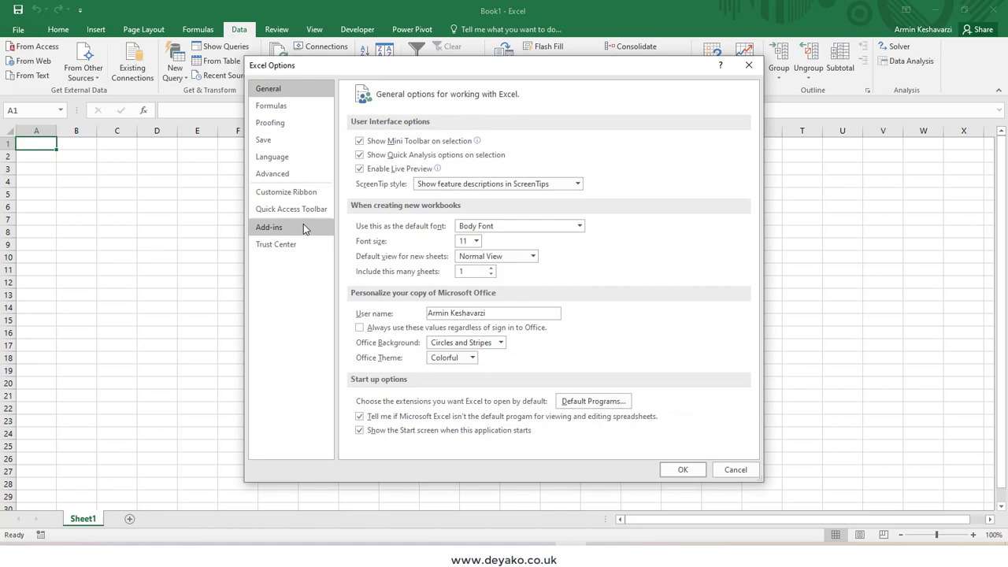
left_click(291, 231)
left_click(504, 443)
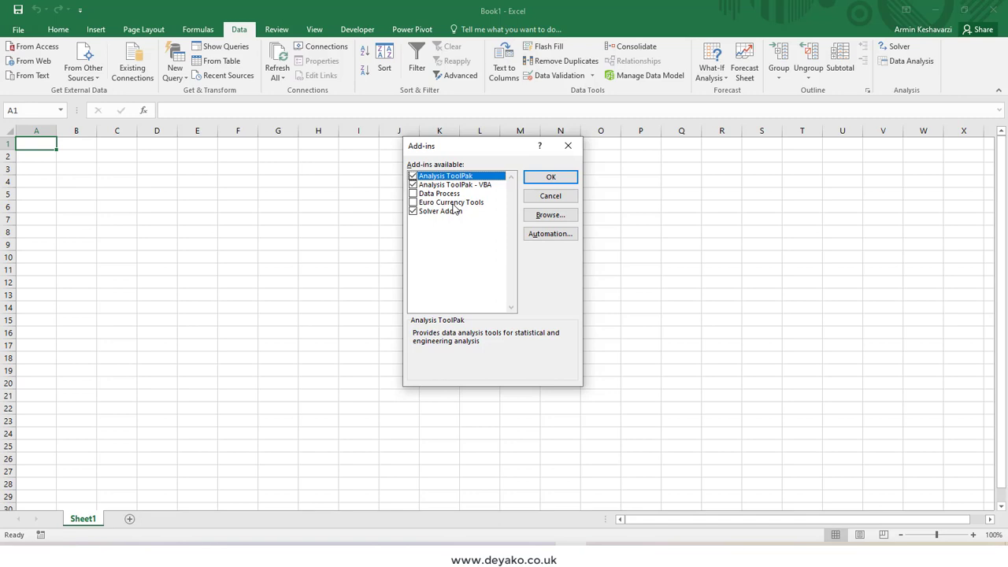
left_click(551, 196)
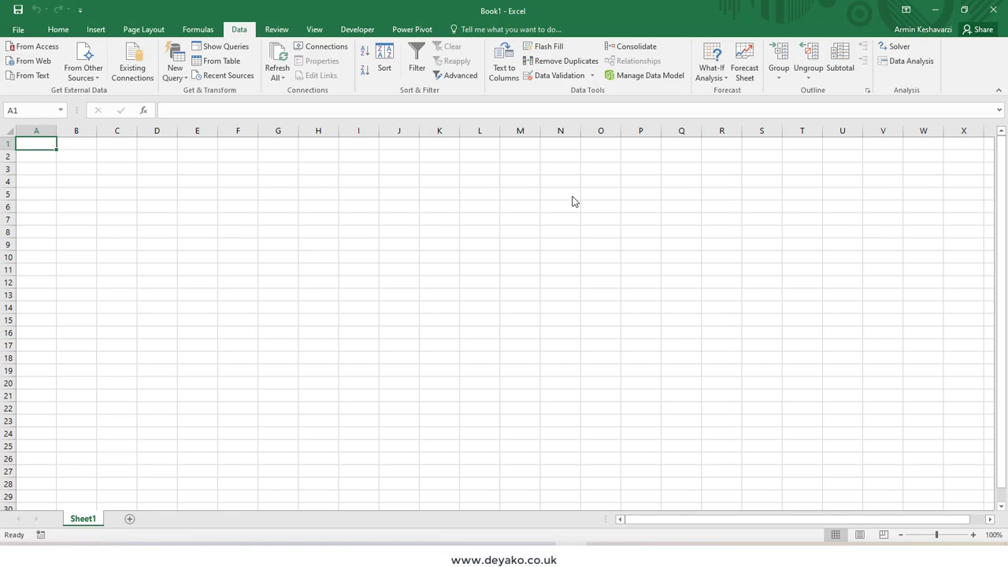
mouse_move(176, 501)
left_click(277, 500)
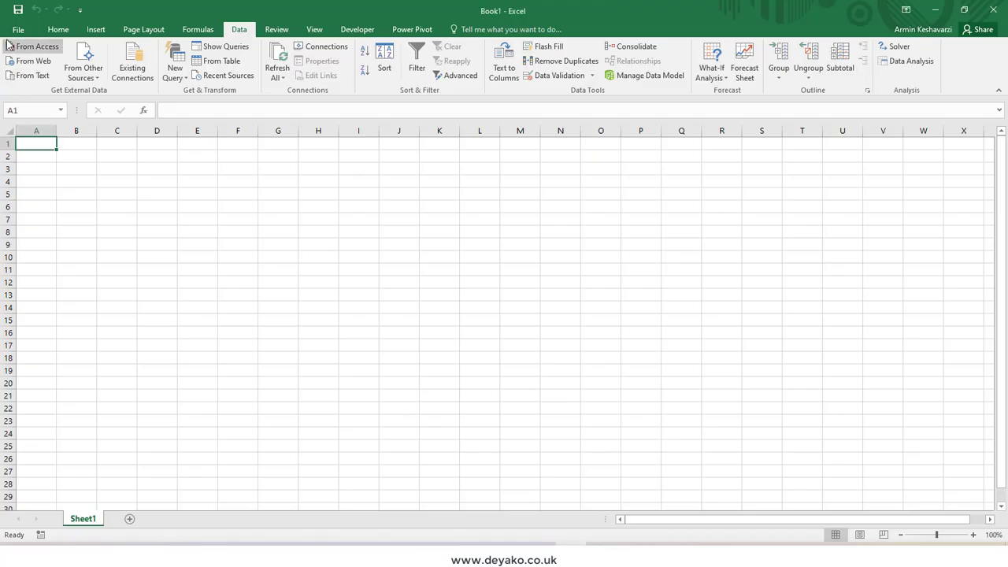
left_click(17, 24)
Open the Excel Add-ins list from the Add-ins page of Options.
left_click(43, 336)
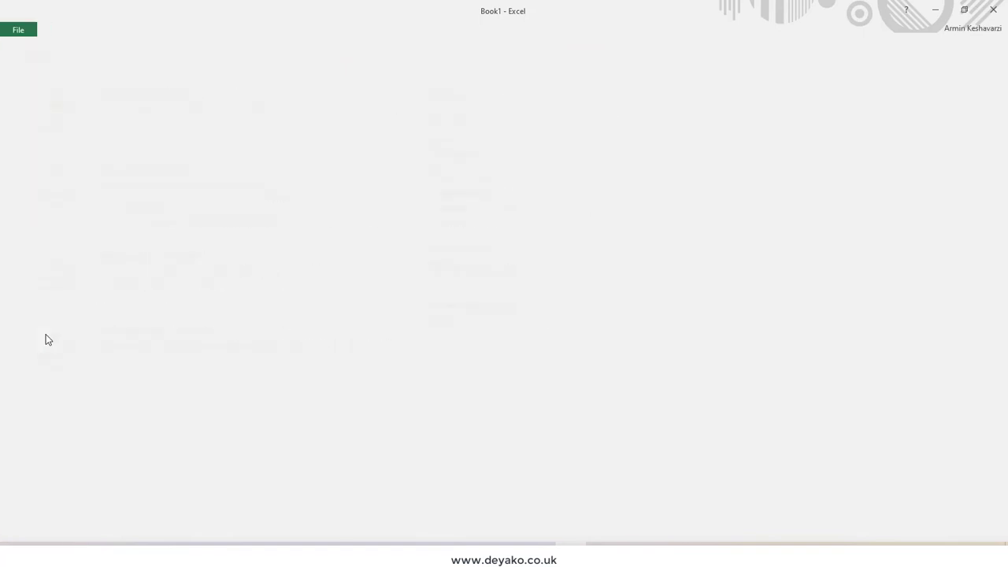
left_click(305, 225)
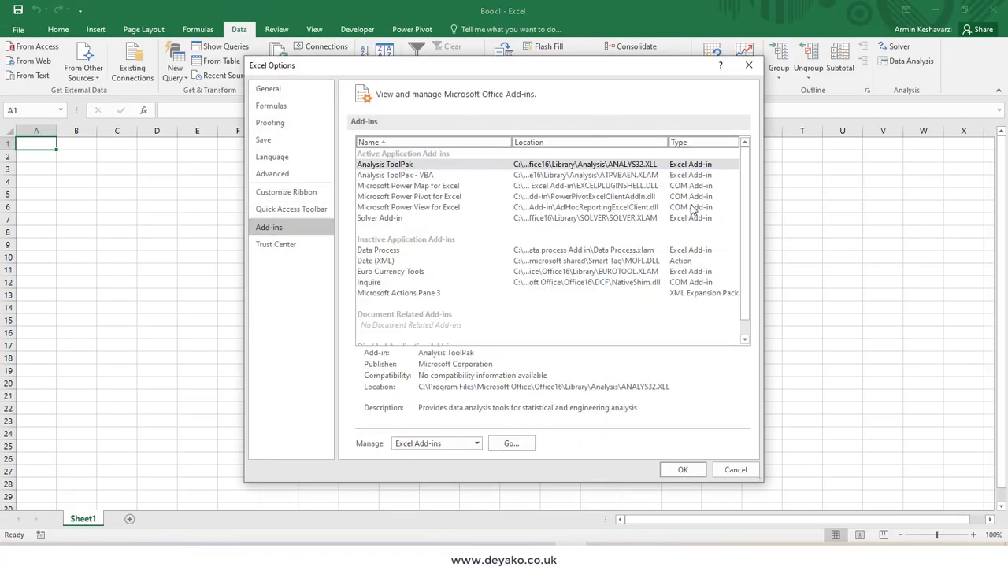
left_click(517, 446)
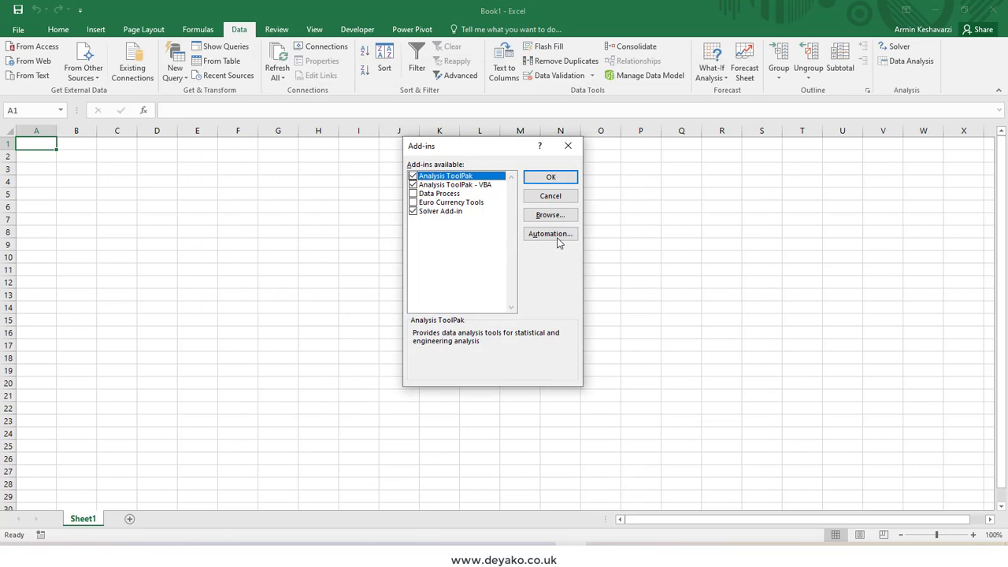
Browse to Desktop > My addins and add Extra tools.xlam to the add-ins list.
left_click(564, 224)
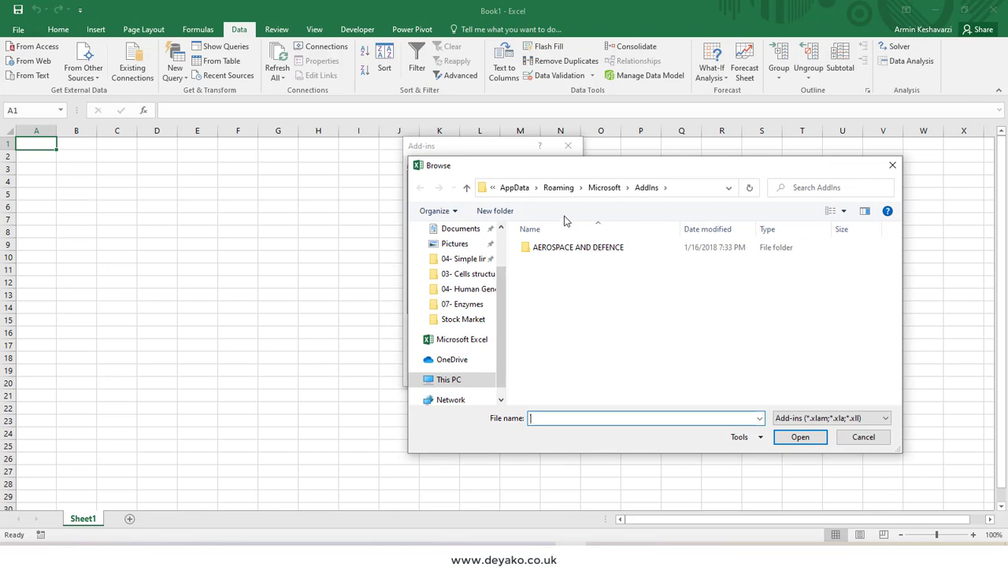
left_click_drag(499, 293, 502, 264)
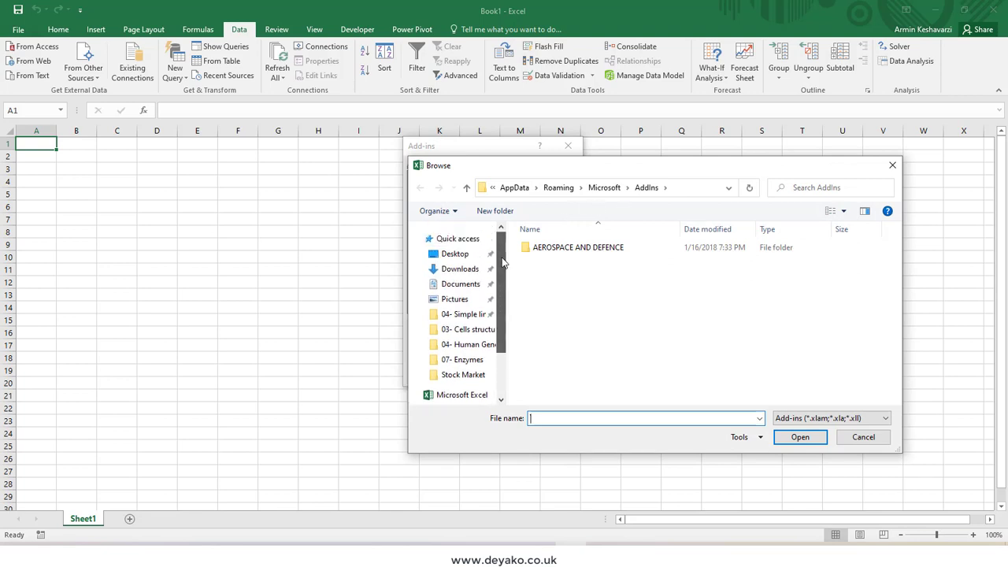
left_click(465, 253)
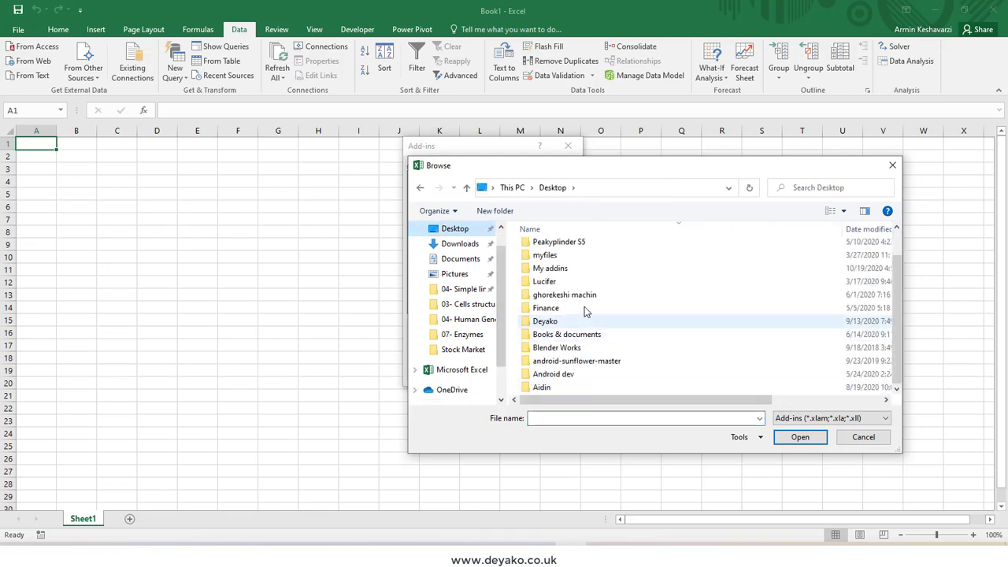
double_click(564, 269)
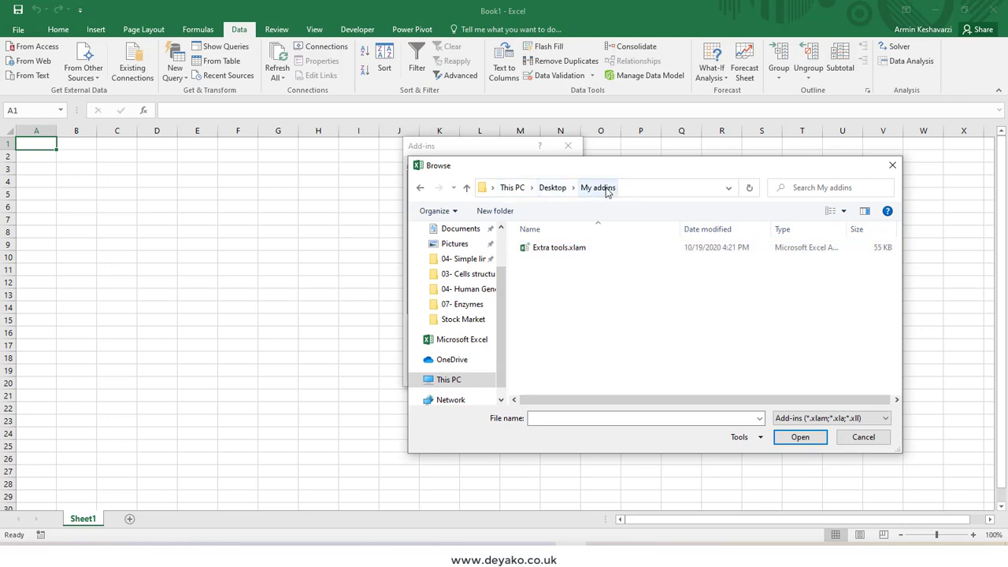
left_click(597, 249)
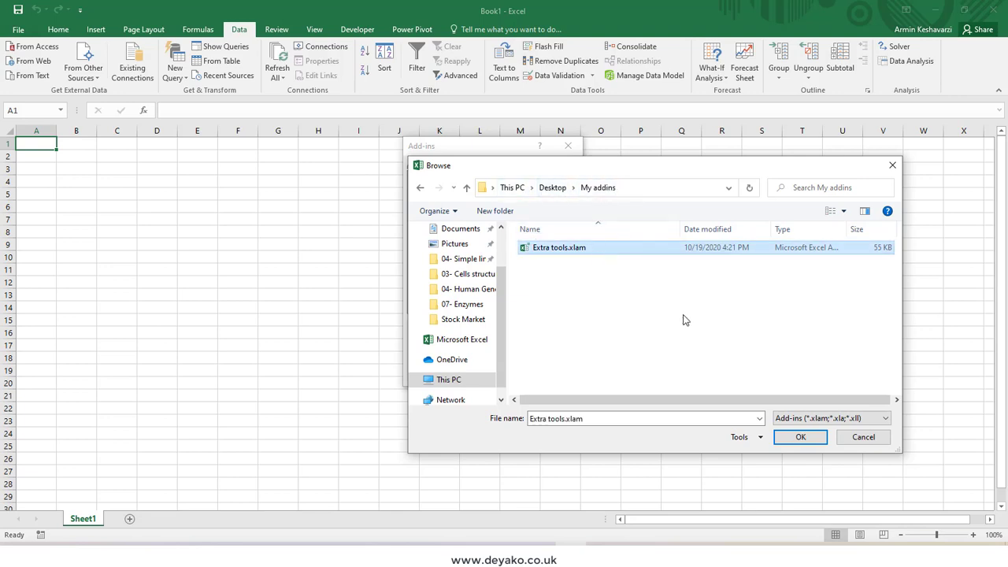
left_click(801, 439)
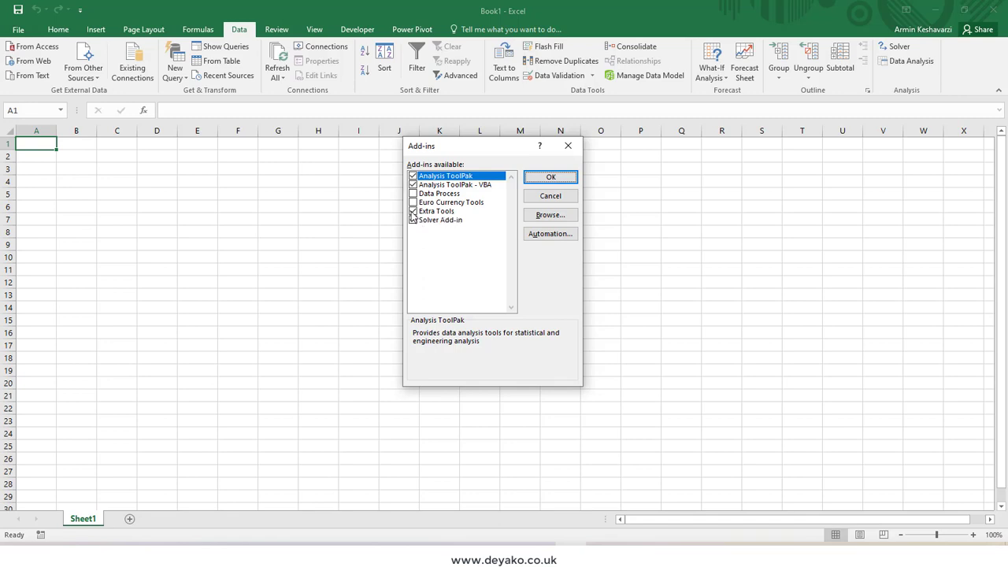
Load Extra Tools, view its new Extera ribbon tab, then reopen Excel Options.
left_click(553, 177)
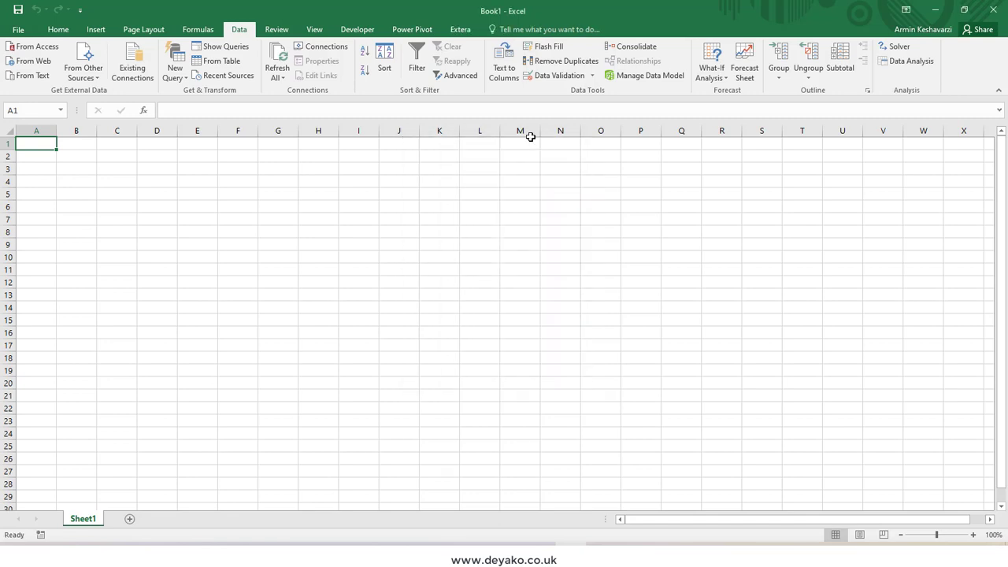
left_click(461, 32)
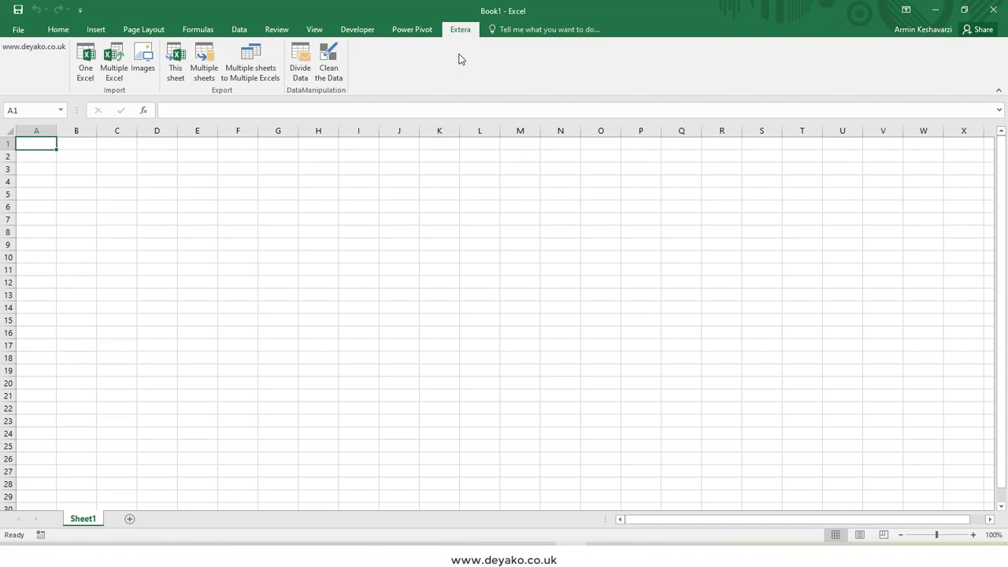
left_click(17, 29)
left_click(31, 330)
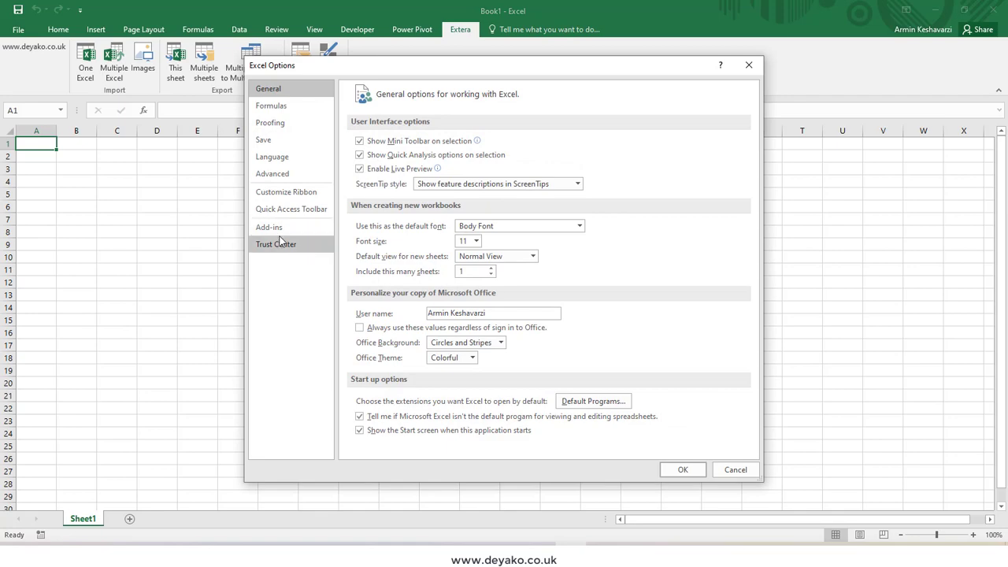
Untick Extra Tools in the Add-ins list and apply, removing the Extera tab.
left_click(297, 245)
left_click(280, 225)
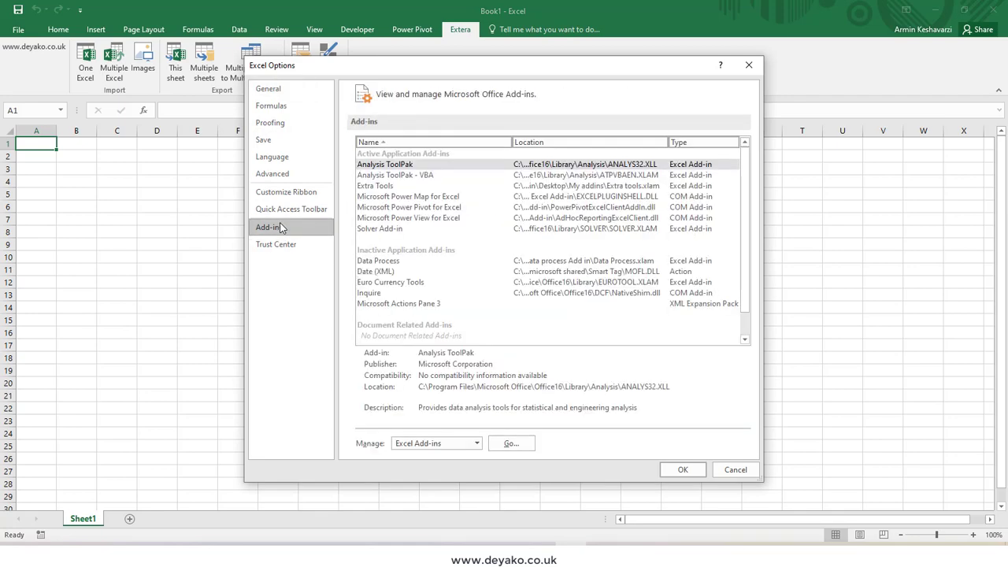
left_click(501, 451)
left_click(414, 220)
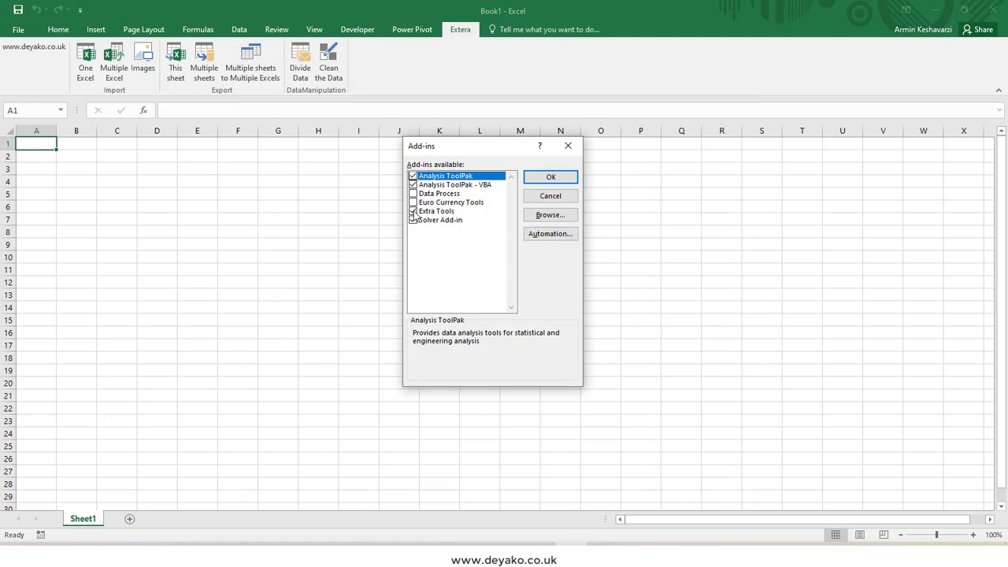
left_click(413, 211)
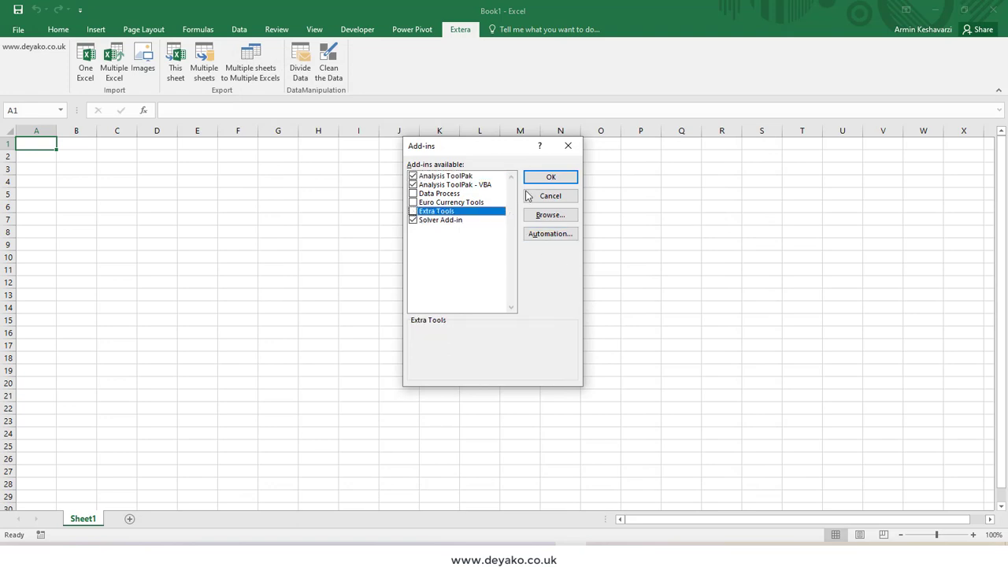
left_click(551, 177)
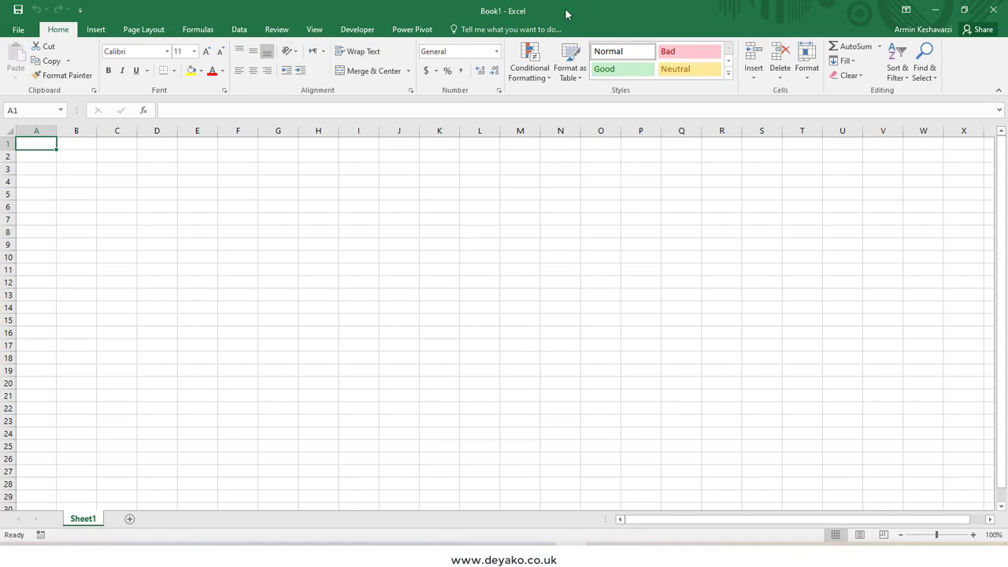
Reopen the Excel Add-ins list, then switch to the My addins File Explorer window.
left_click(18, 29)
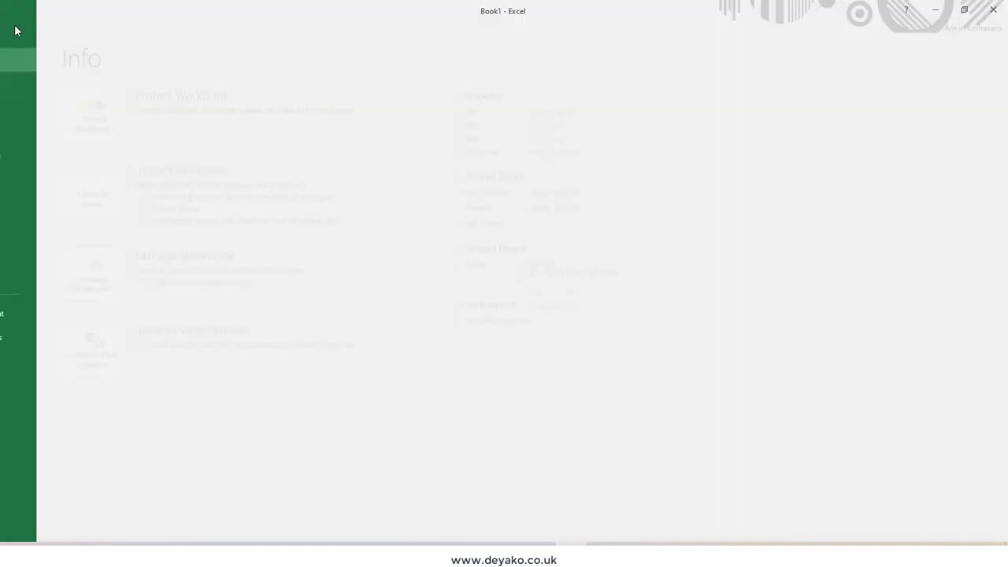
left_click(49, 337)
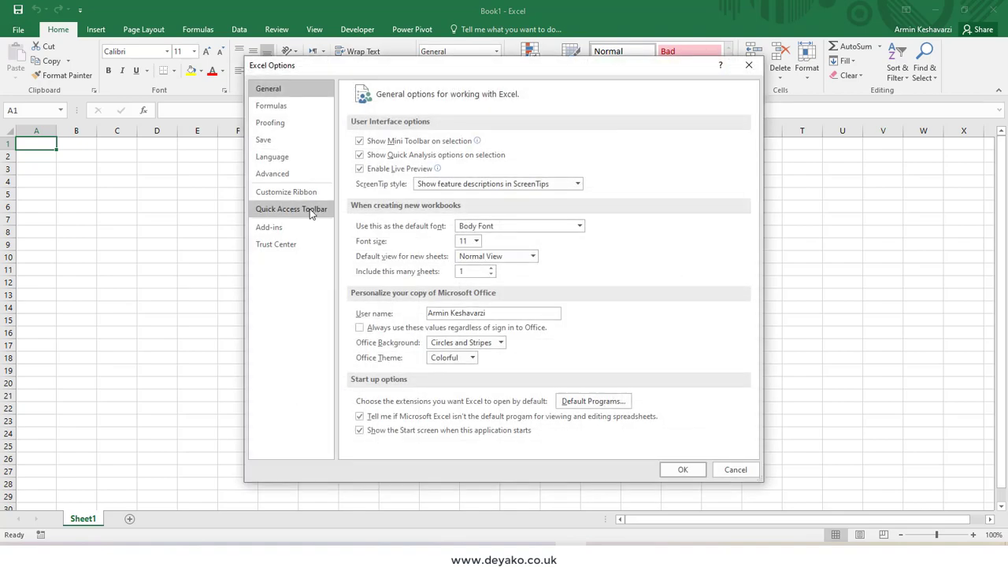
left_click(272, 230)
left_click(498, 444)
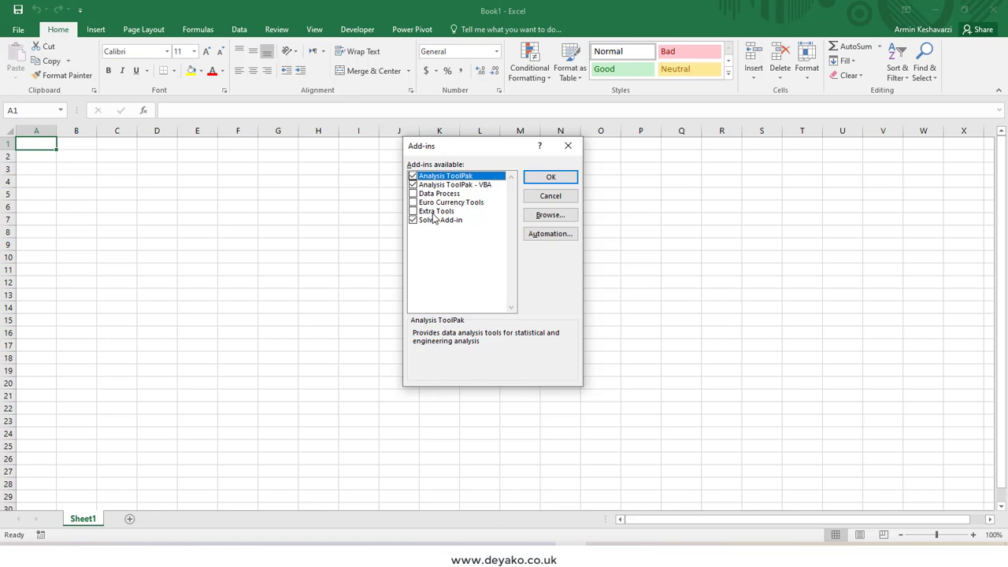
left_click(167, 552)
left_click(243, 507)
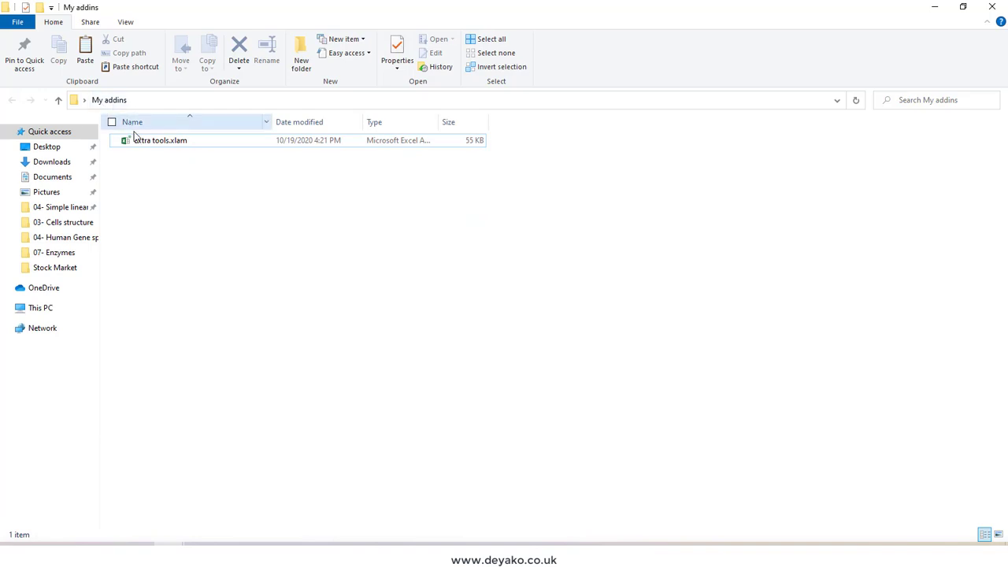
Rename Extra tools.xlam to 'Extra tools old.xlam' in the My addins folder.
left_click(173, 140)
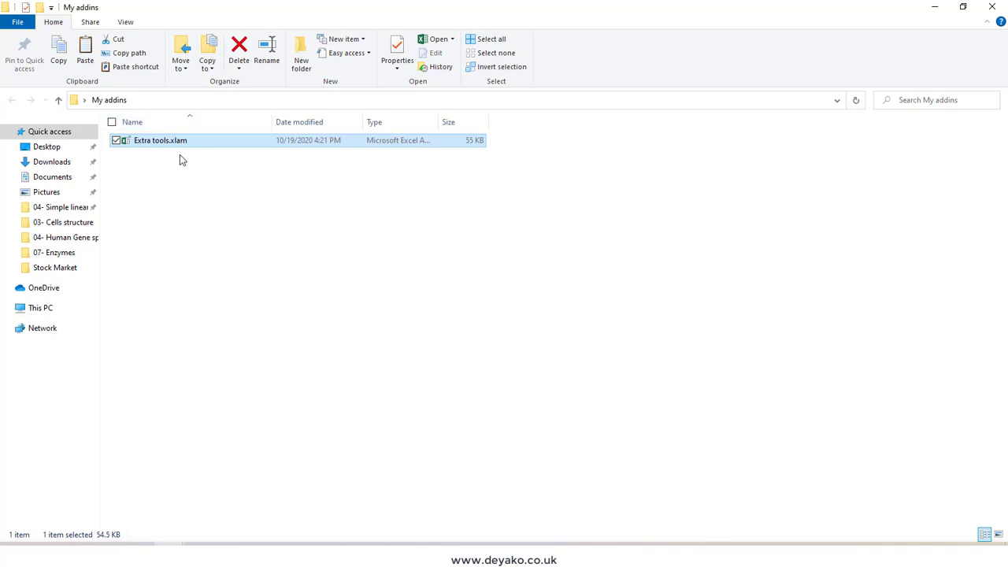
key("F2")
key("Right")
type("ol")
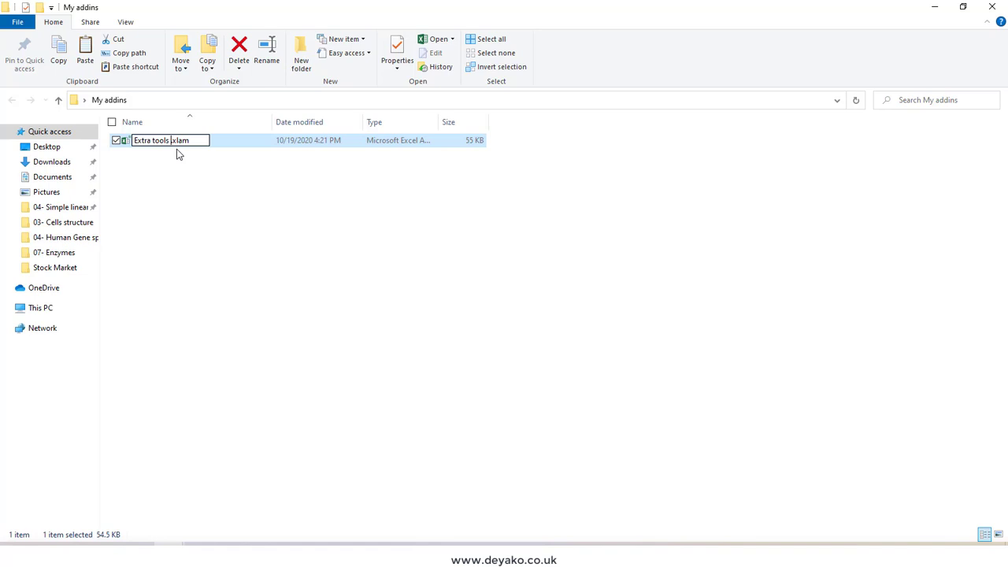
type("d")
left_click(193, 203)
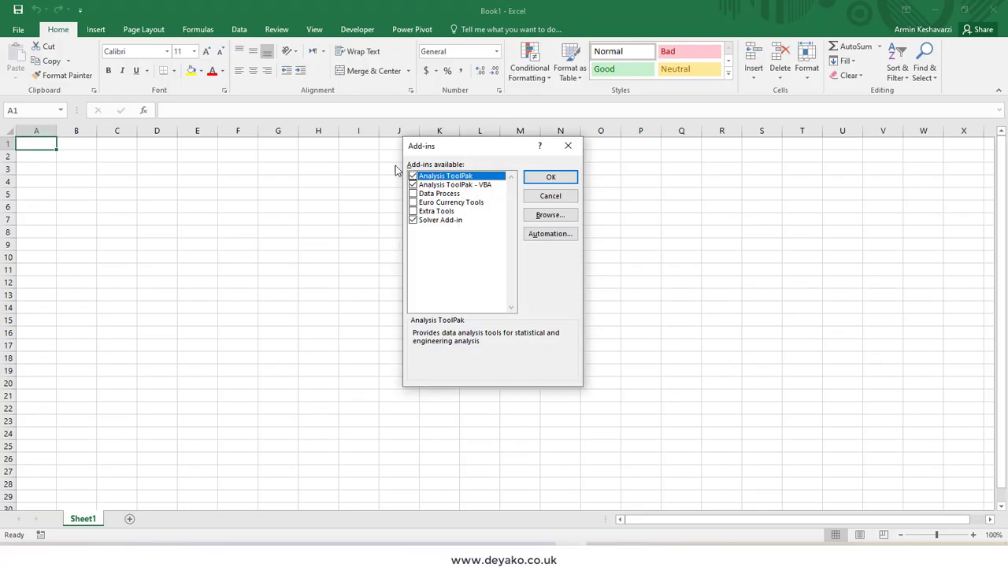
Delete the missing Extra Tools entry from the Add-ins list and confirm with OK.
left_click(438, 214)
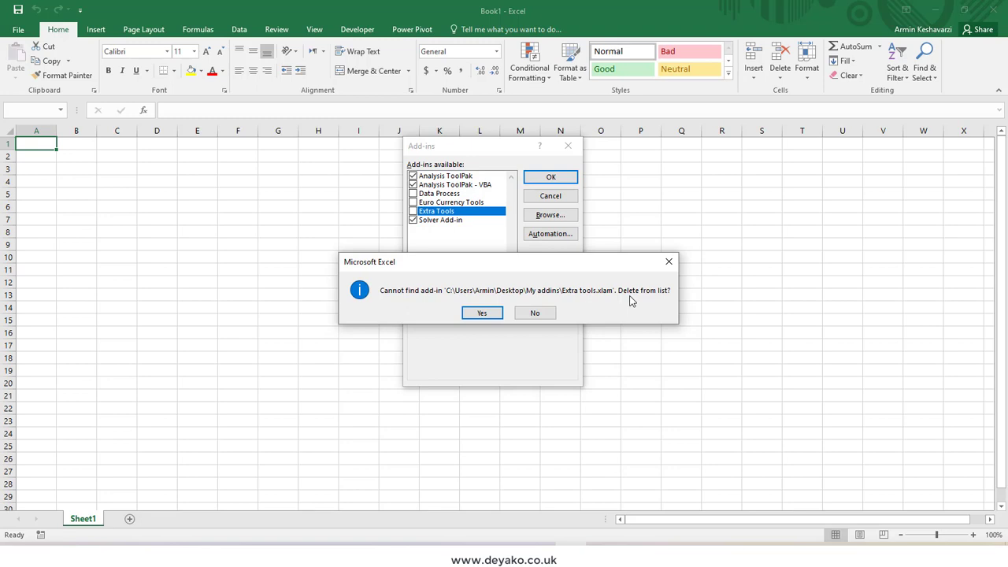
left_click(480, 312)
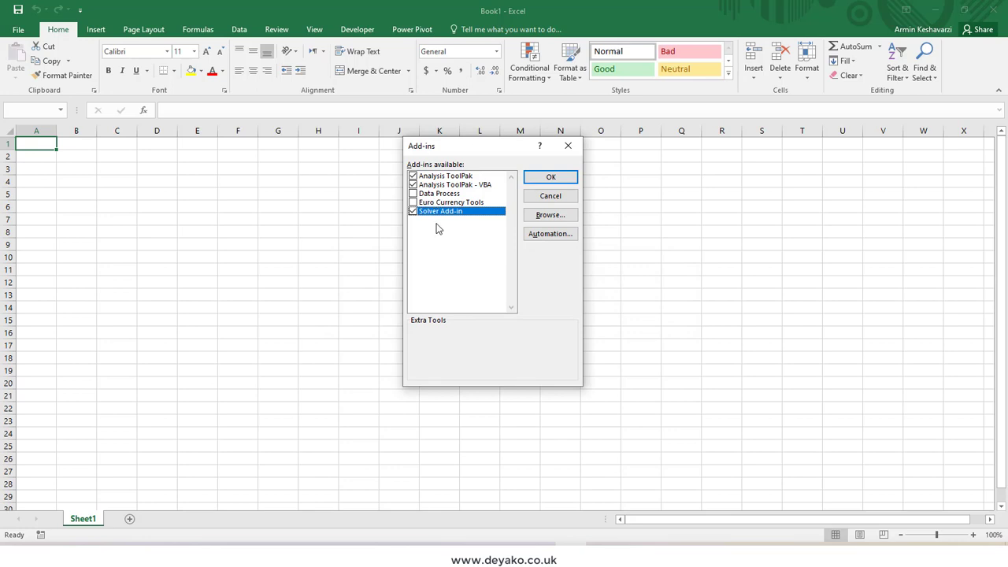
left_click(546, 175)
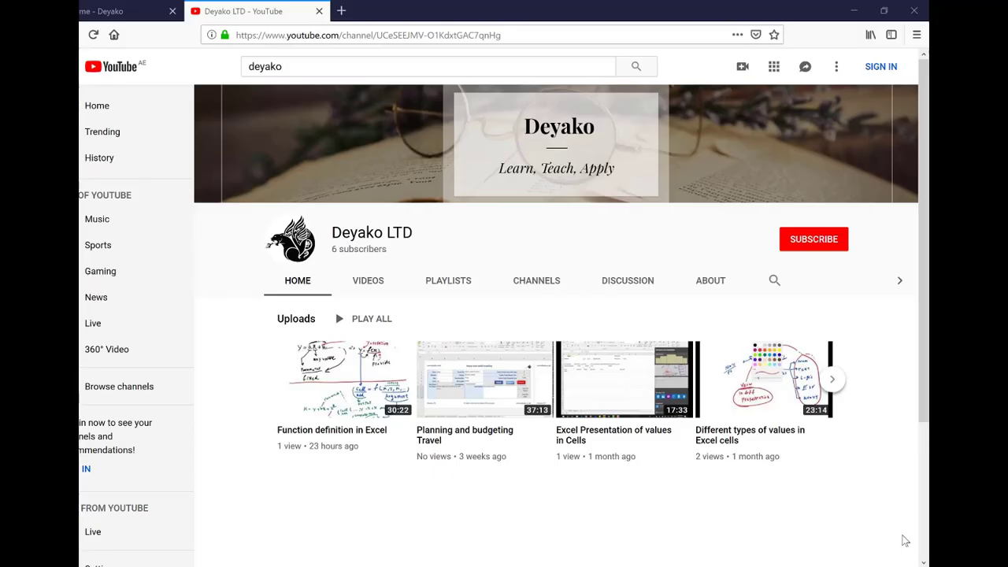
Switch to the deyako.co.uk tab and scroll down to its Shop by Category section.
key("ctrl+Tab")
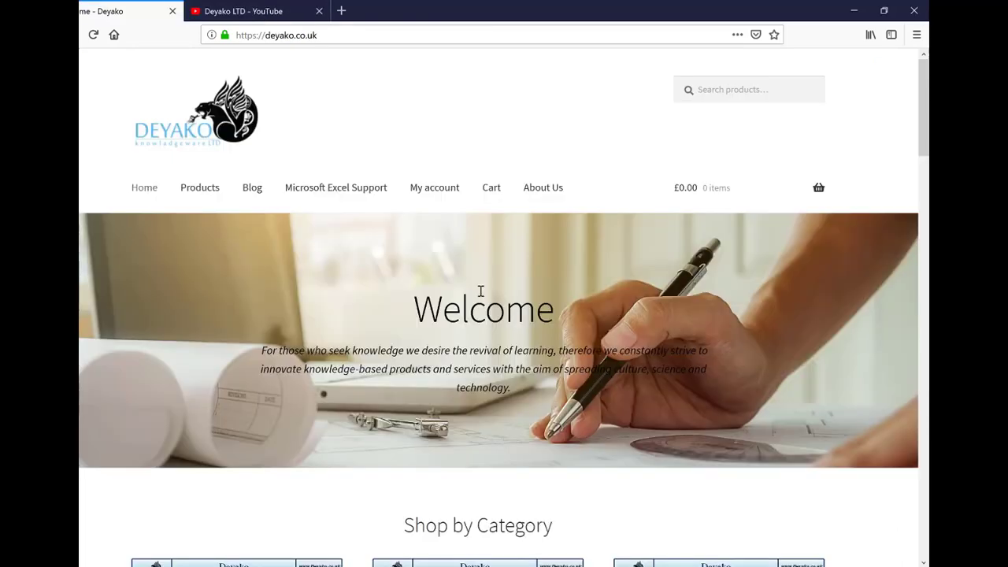
scroll(480, 291, "down", 8)
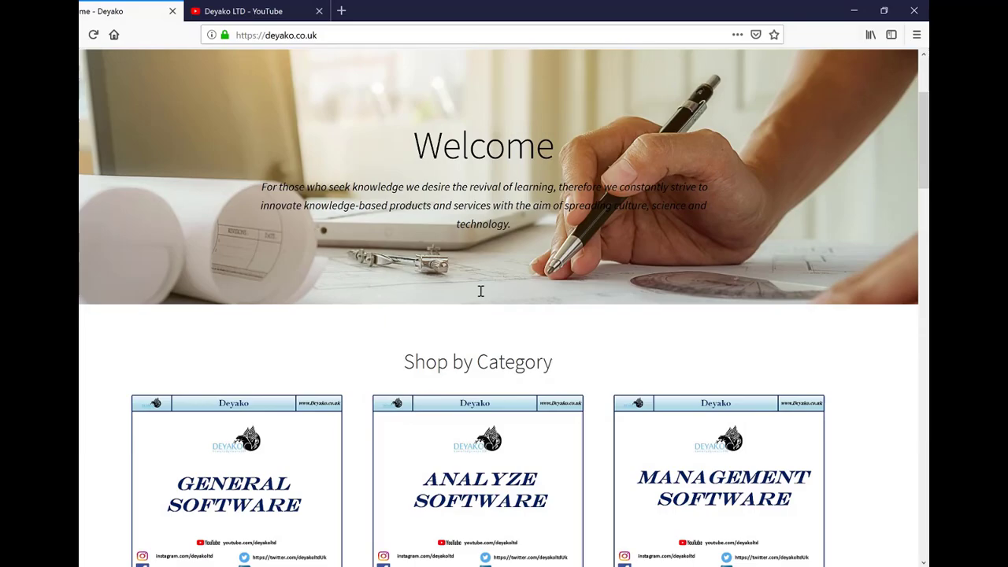